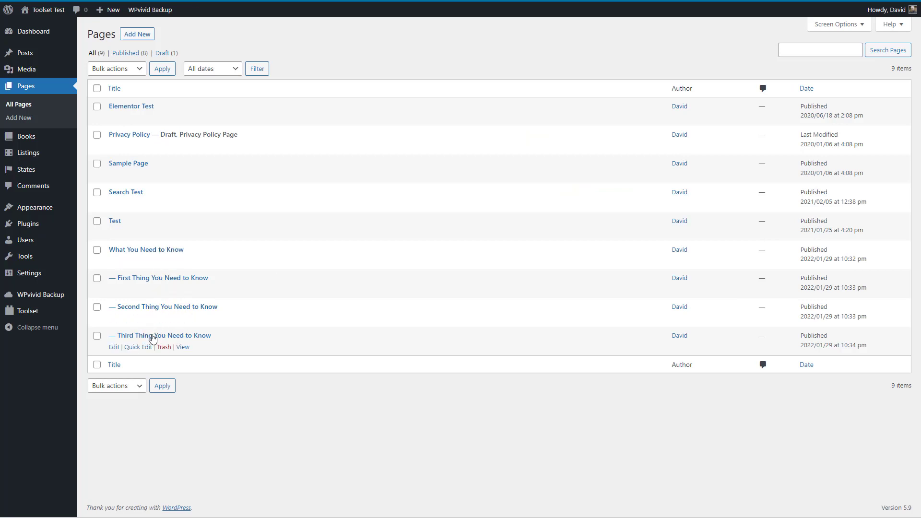
# Step: Open 'First Thing You Need to Know', child of 'What You Need to Know' with order 1, for editing
pyautogui.click(146, 250)
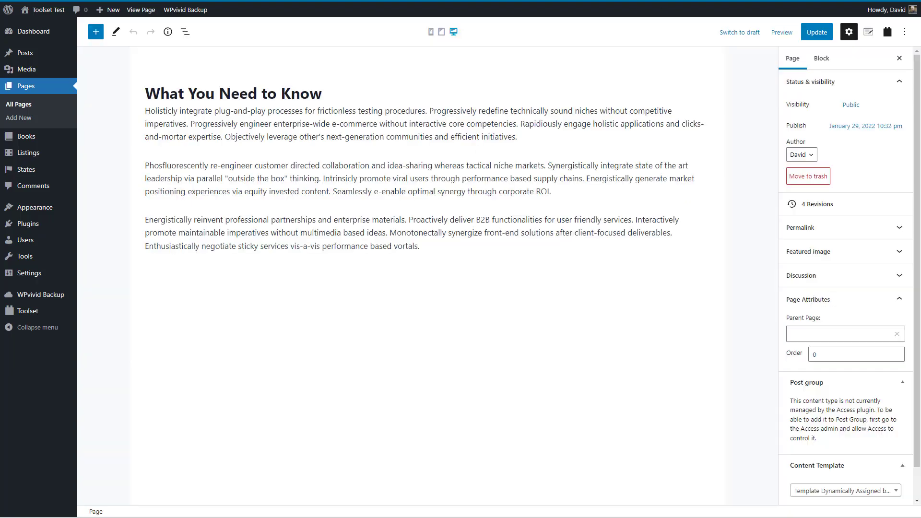
pyautogui.moveTo(213, 214)
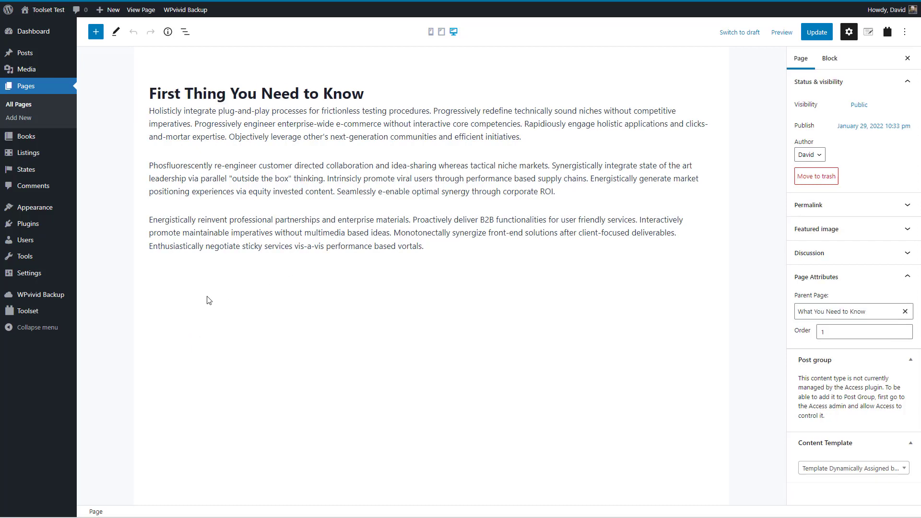
# Step: Create a new Toolset View named 'Show Child Pages' that keeps Display all results
pyautogui.moveTo(31, 315)
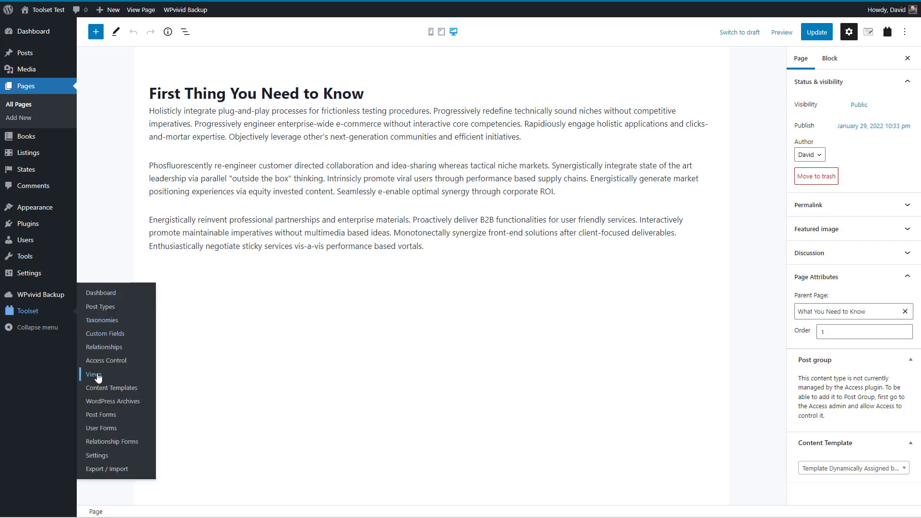
pyautogui.click(101, 375)
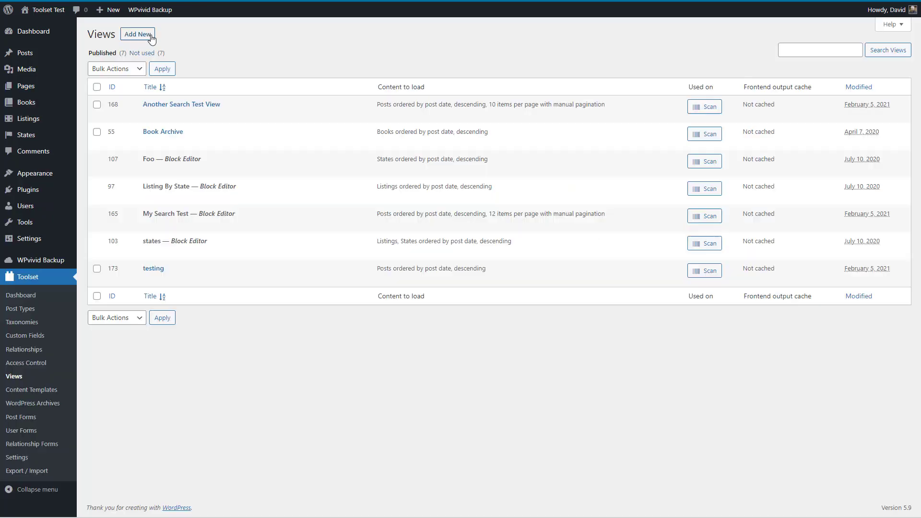
pyautogui.click(150, 37)
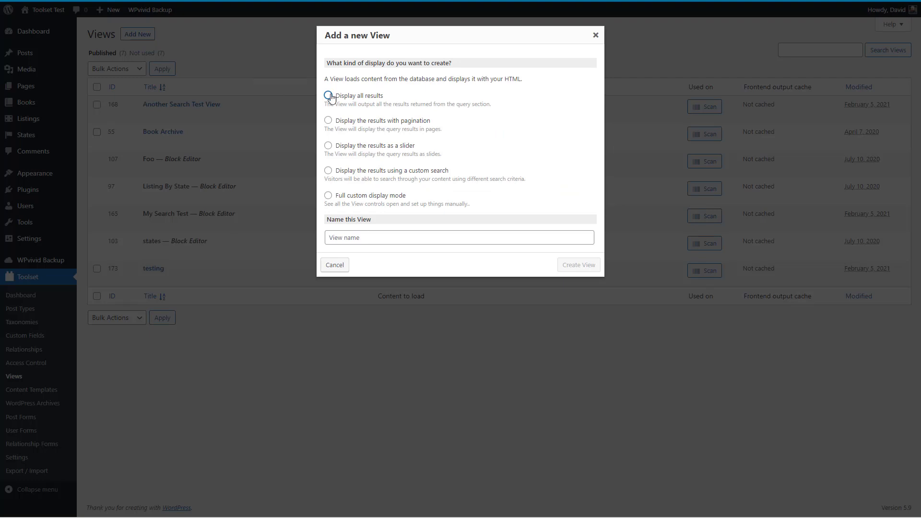
pyautogui.click(364, 235)
pyautogui.write('Show Child Pages')
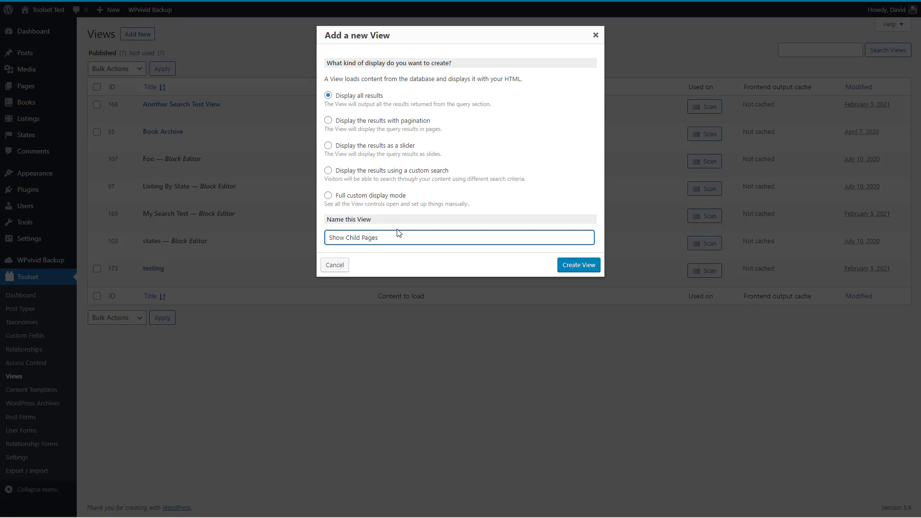
pyautogui.click(576, 267)
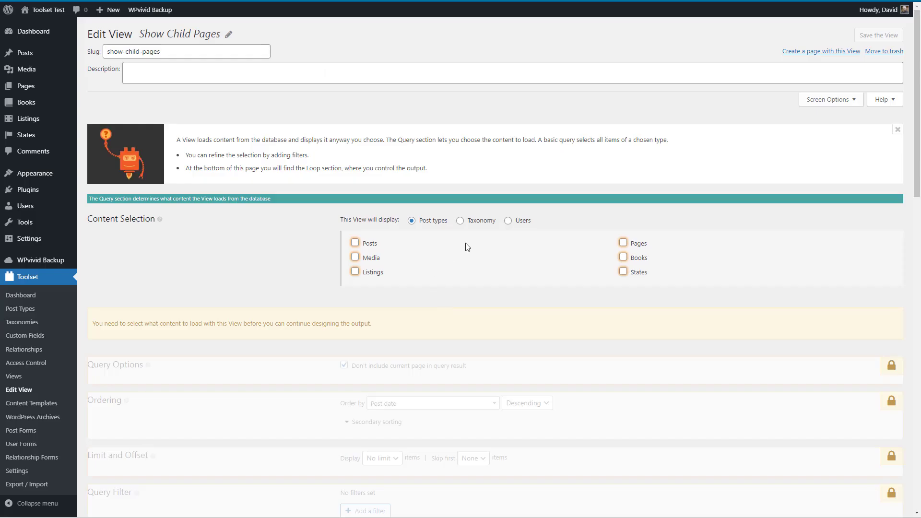
# Step: Make the View load Pages, ordered by Menu order ascending
pyautogui.click(624, 243)
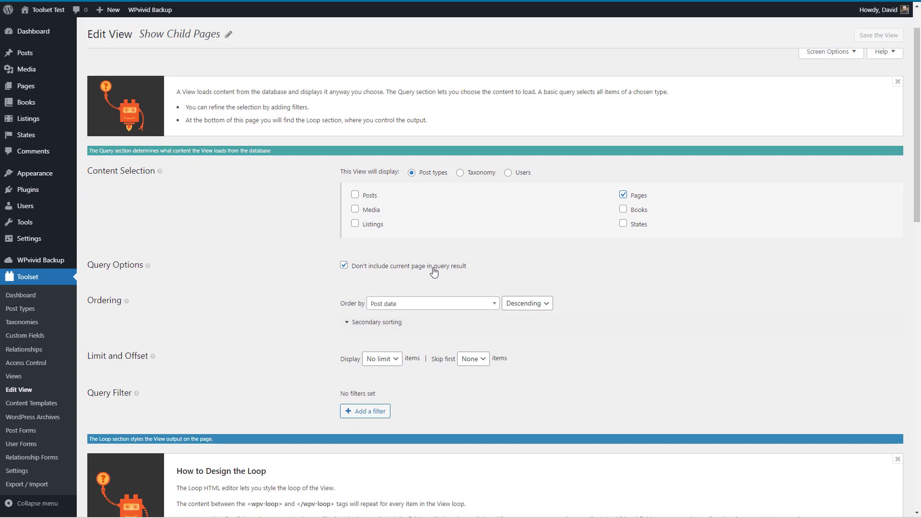
pyautogui.click(421, 305)
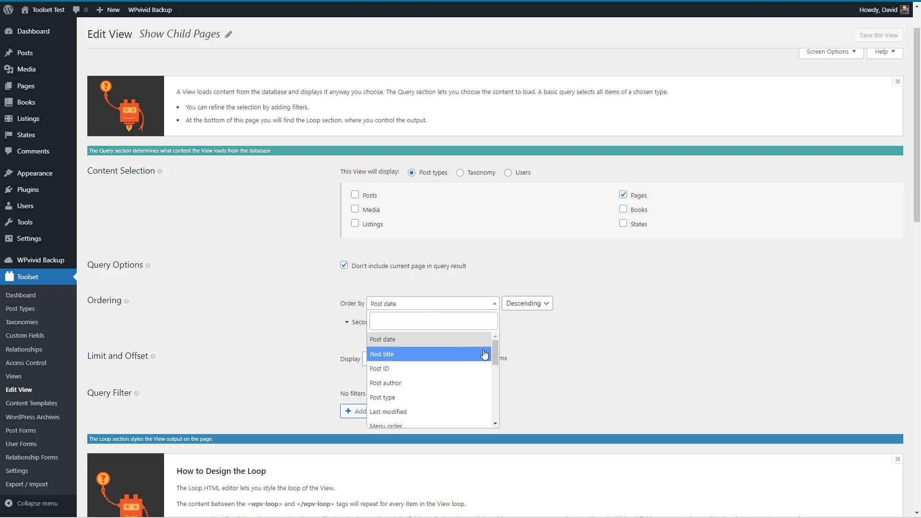
pyautogui.moveTo(494, 352); pyautogui.dragTo(495, 361)
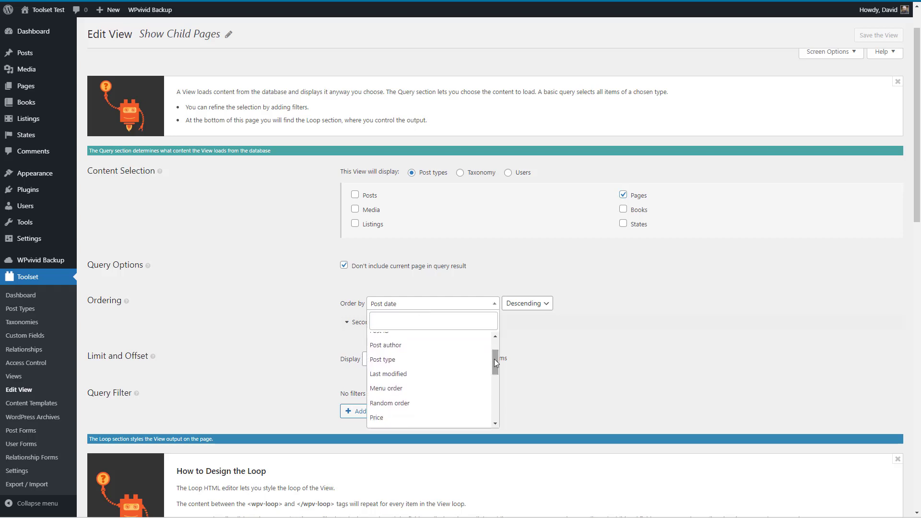
pyautogui.click(406, 390)
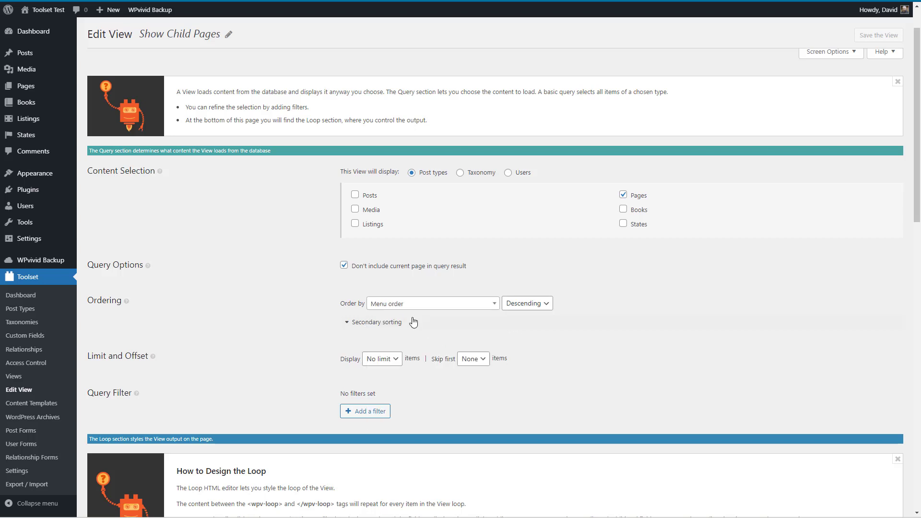
pyautogui.click(539, 308)
pyautogui.click(529, 324)
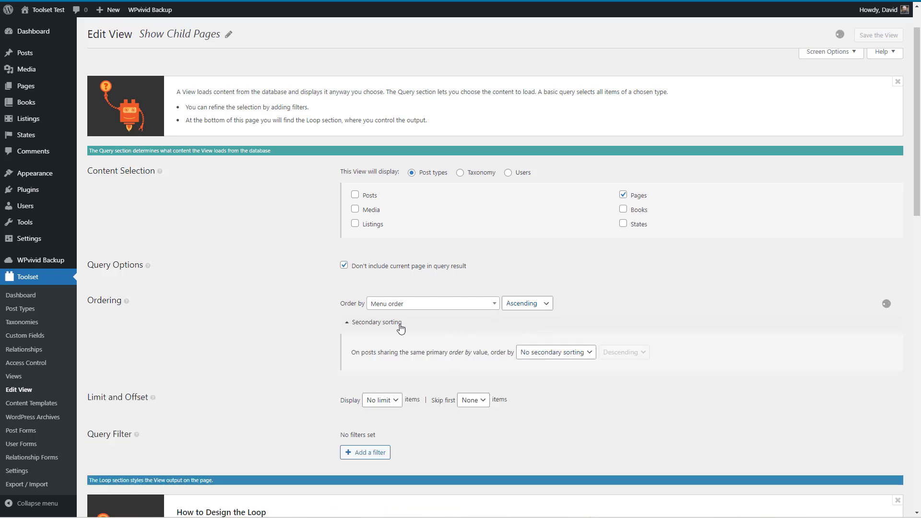
pyautogui.click(398, 324)
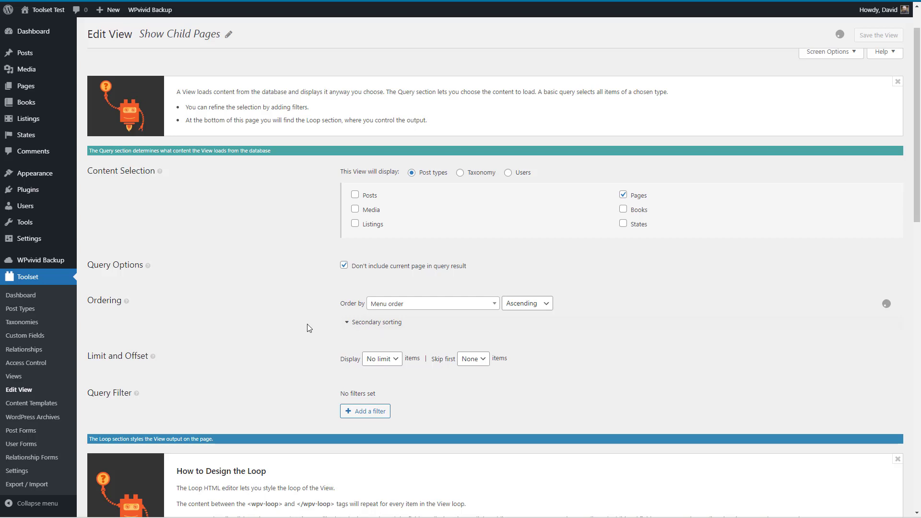
pyautogui.scroll(-1, 307, 324)
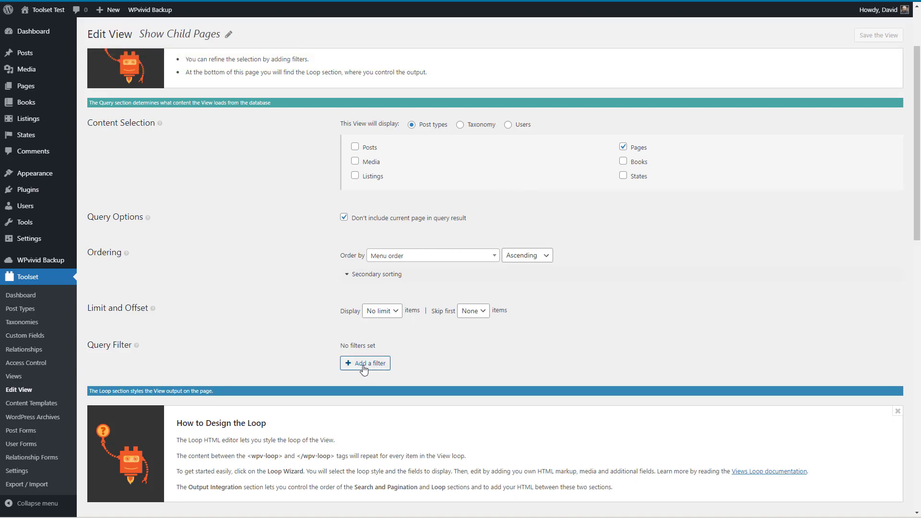
# Step: Add a Post parent filter set to 'Parent is the page where this View is shown' and save it
pyautogui.click(363, 367)
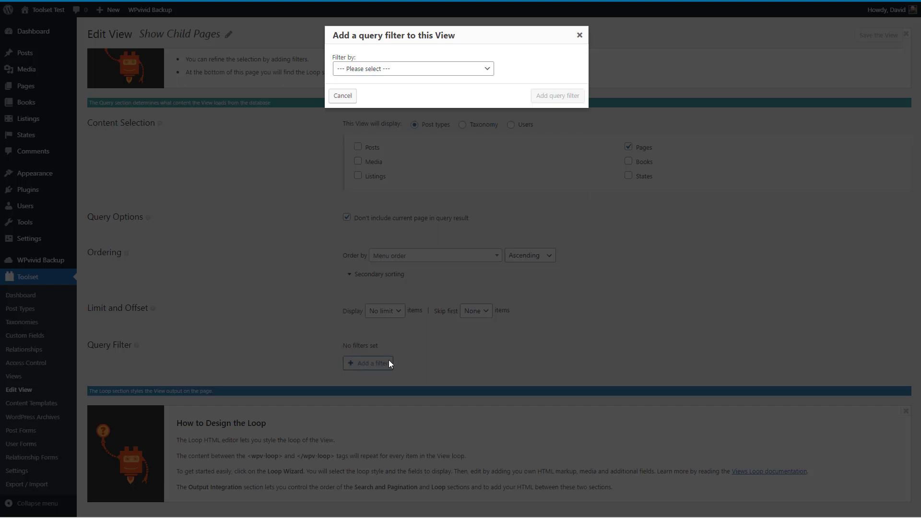
pyautogui.click(408, 72)
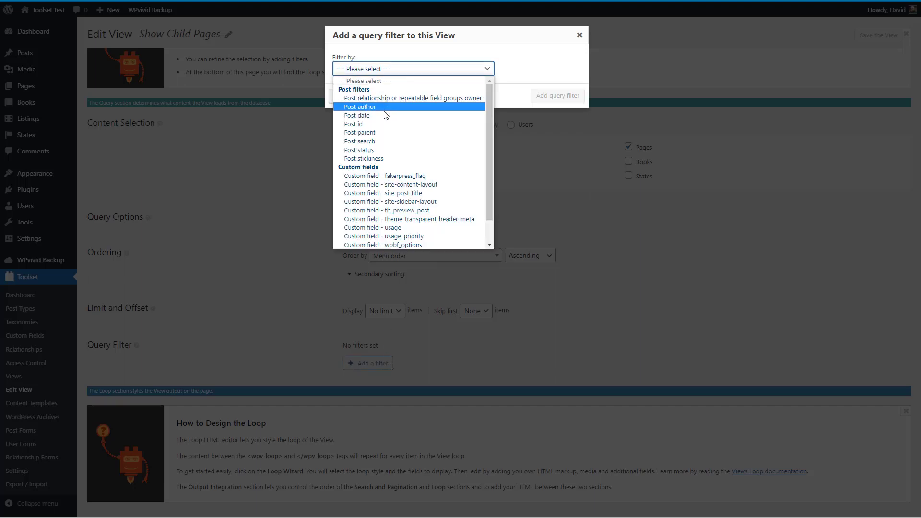
pyautogui.click(371, 134)
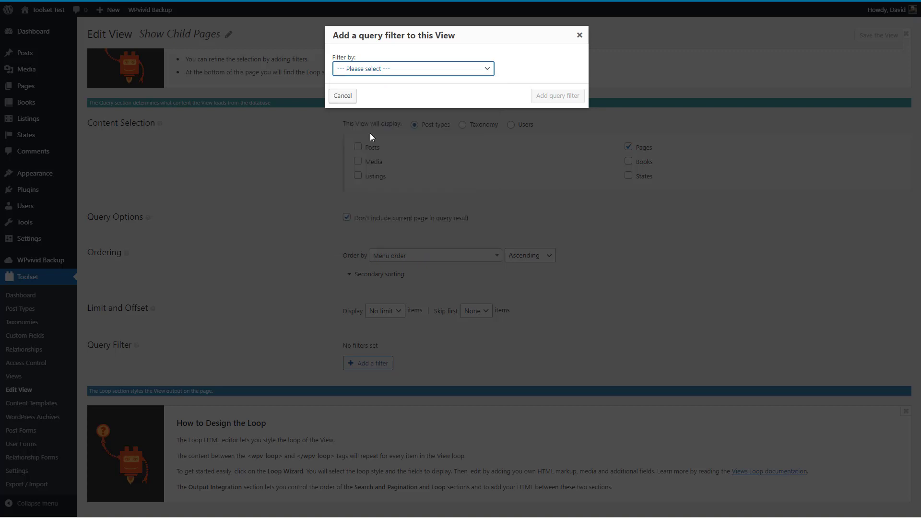
pyautogui.click(557, 96)
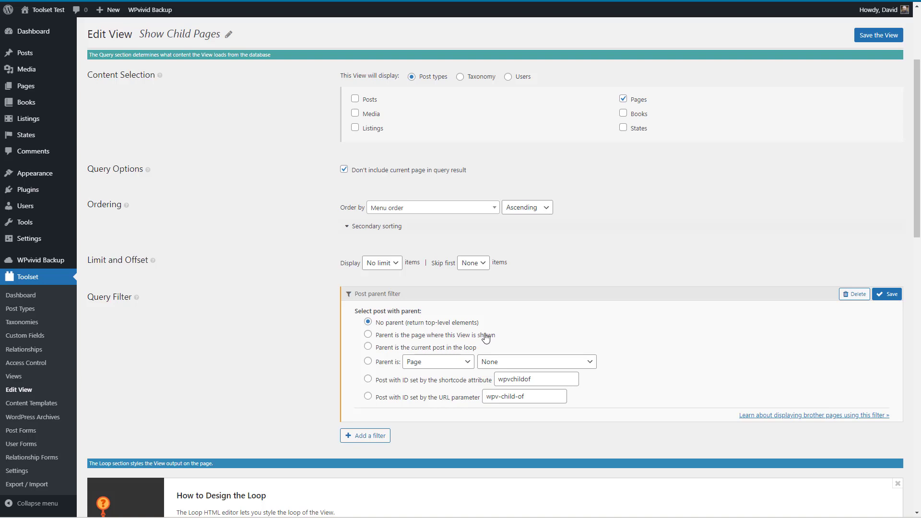
pyautogui.click(368, 334)
pyautogui.click(889, 295)
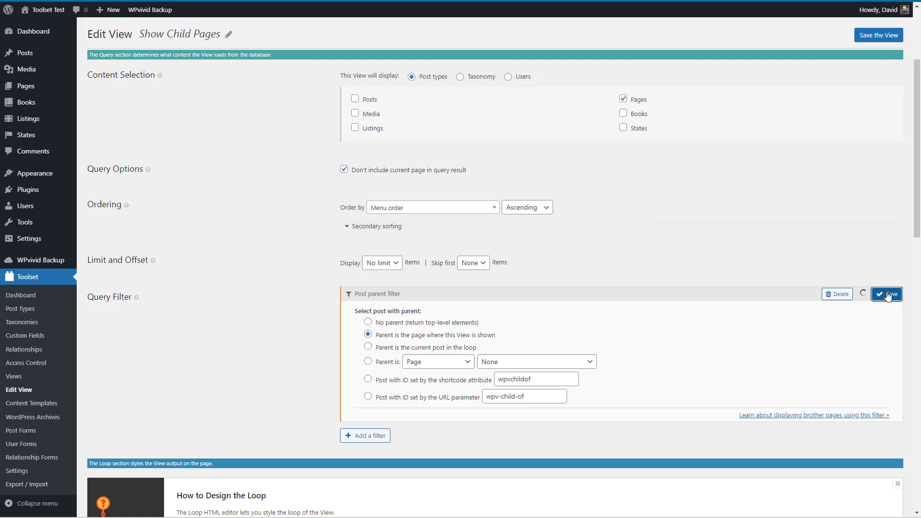
# Step: Use the Loop Wizard to build an unformatted loop showing Post title and Post body via a Content Template
pyautogui.scroll(-5, 751, 268)
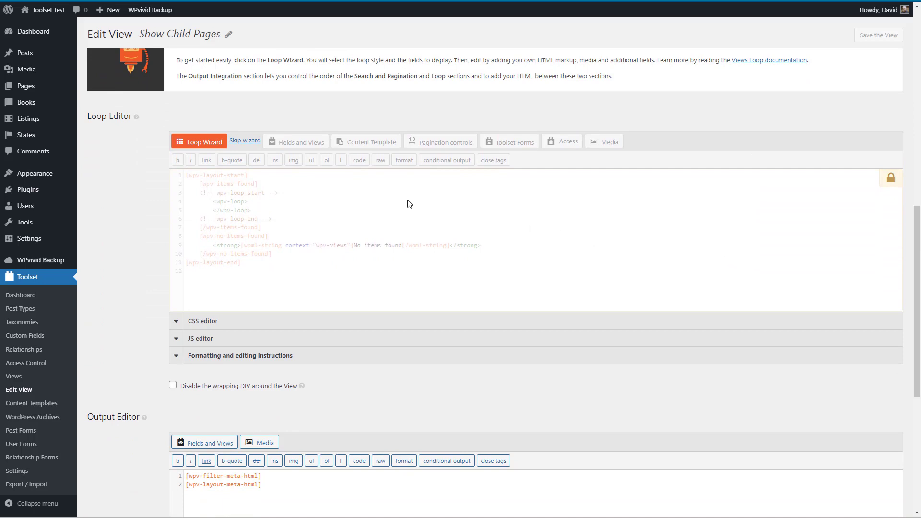
pyautogui.click(200, 142)
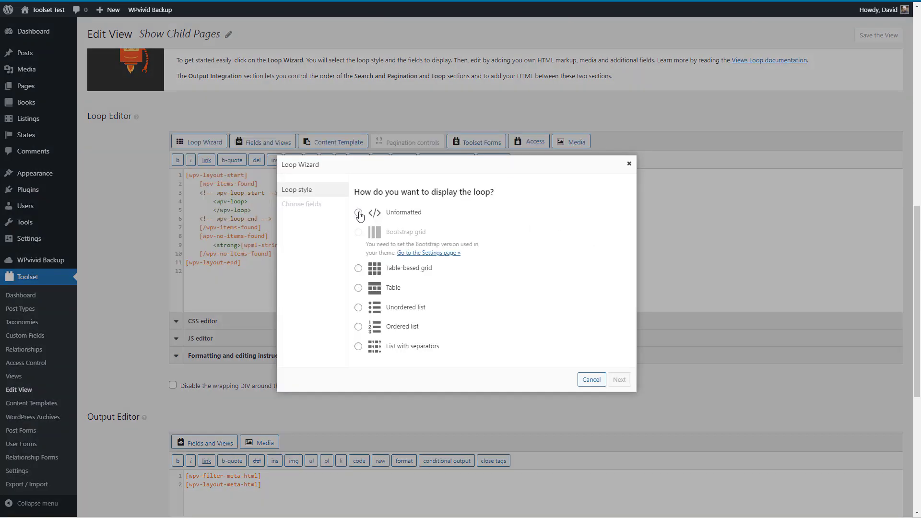
pyautogui.click(360, 214)
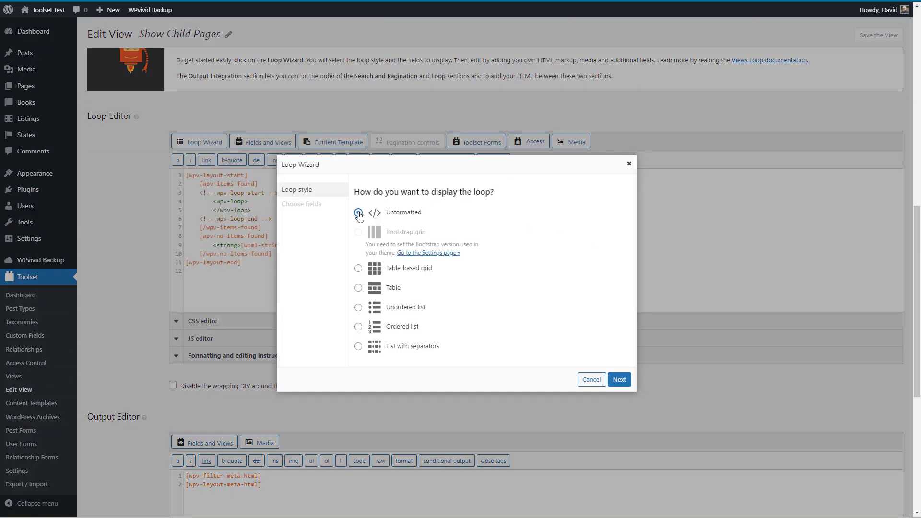
pyautogui.click(618, 380)
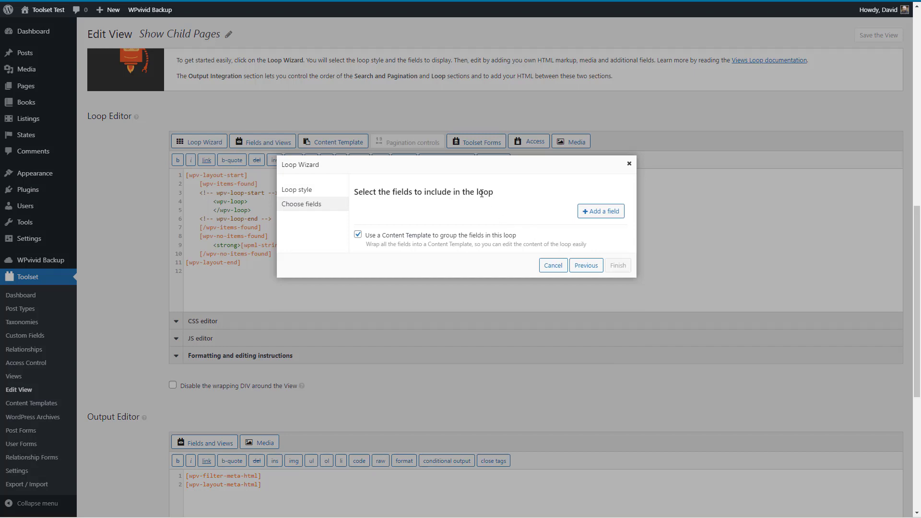
pyautogui.click(598, 213)
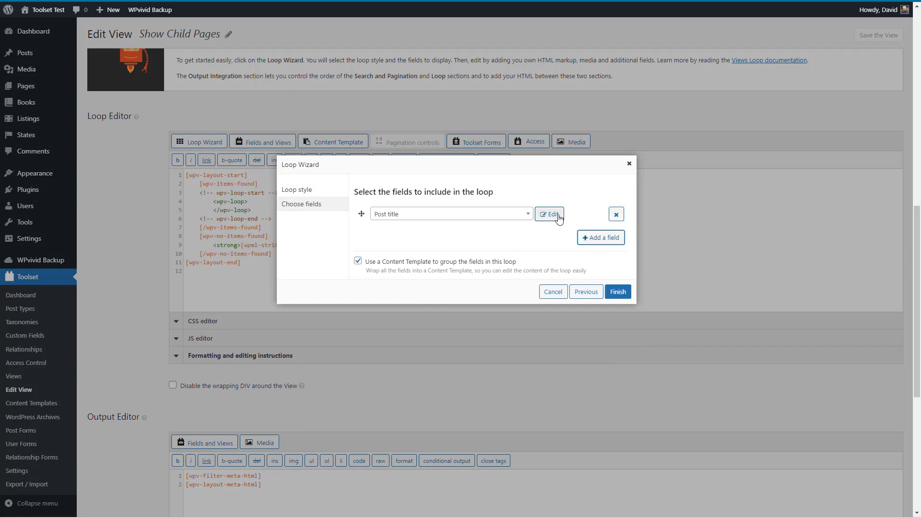
pyautogui.click(599, 238)
pyautogui.click(483, 235)
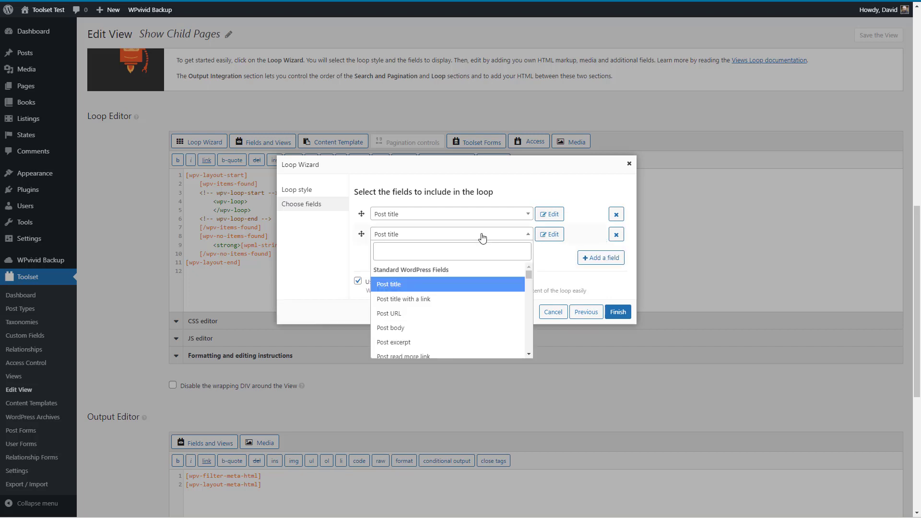
pyautogui.click(409, 328)
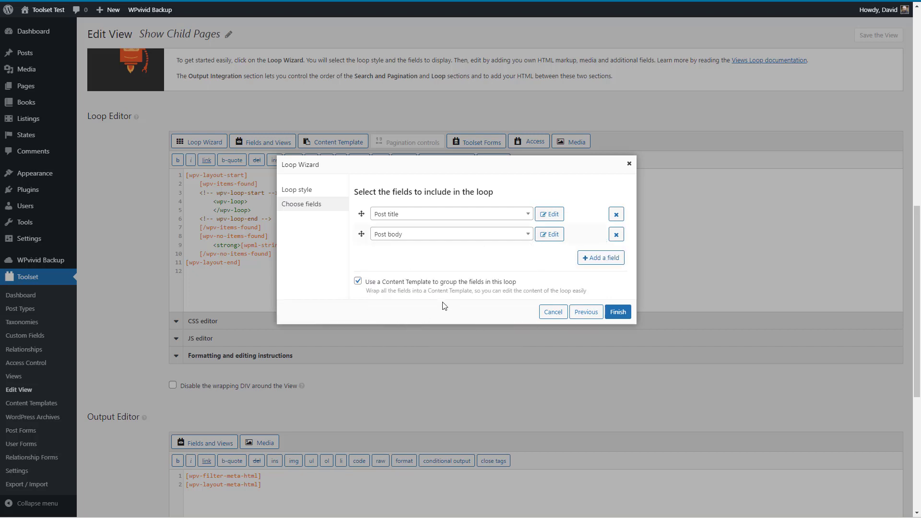
pyautogui.click(617, 312)
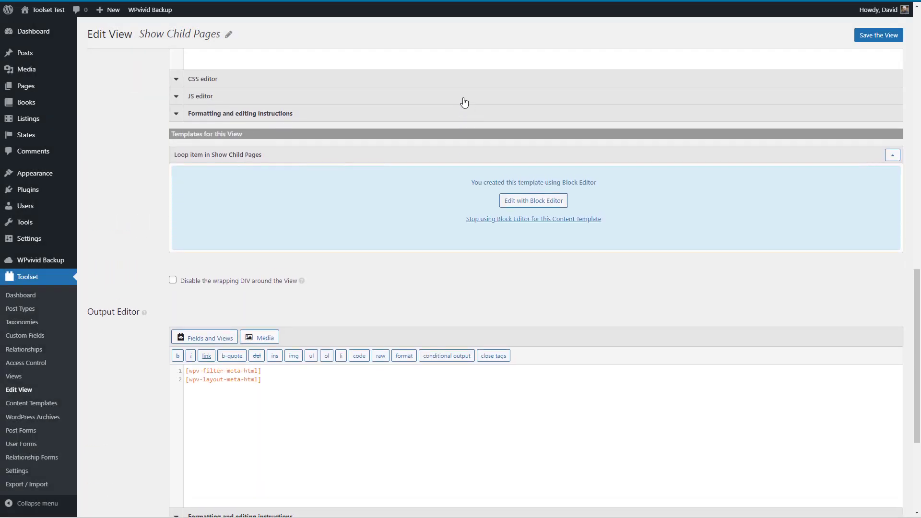
# Step: Open the loop item template, convert it to blocks, and remove the leftover paragraph and shortcode block
pyautogui.click(536, 206)
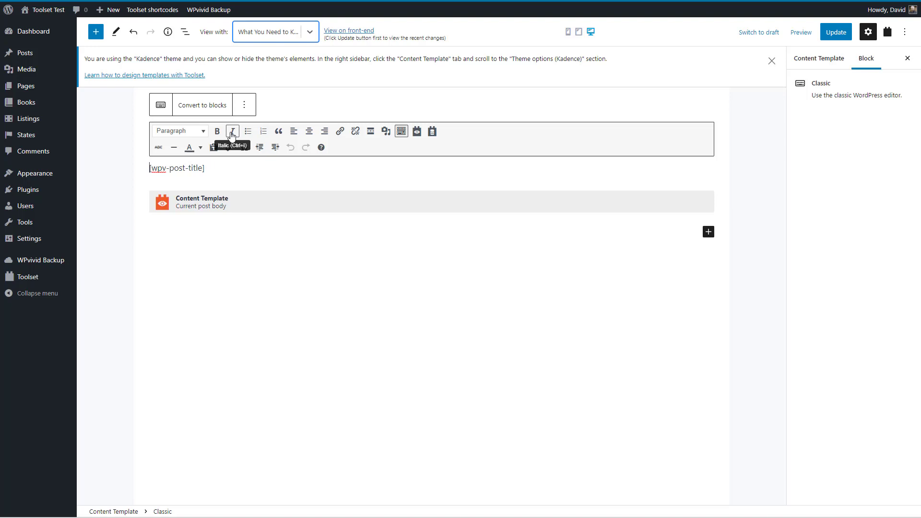
pyautogui.click(216, 107)
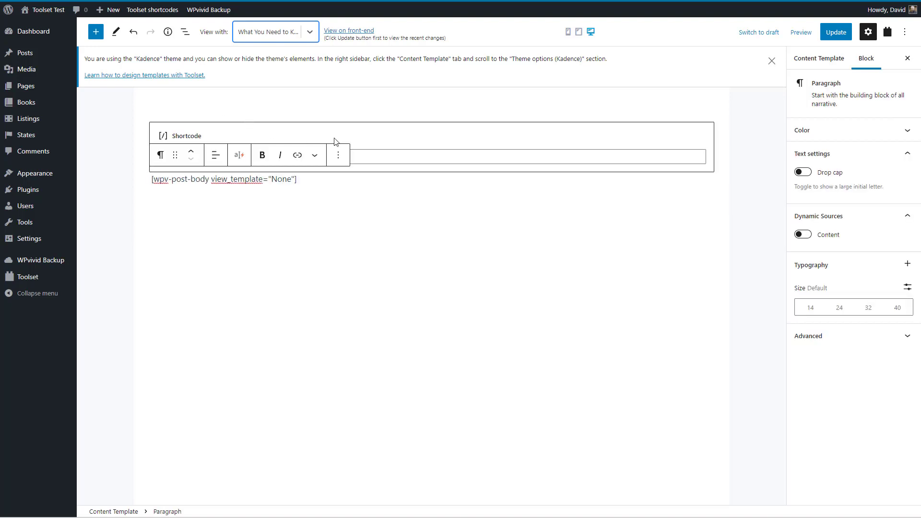
pyautogui.click(339, 155)
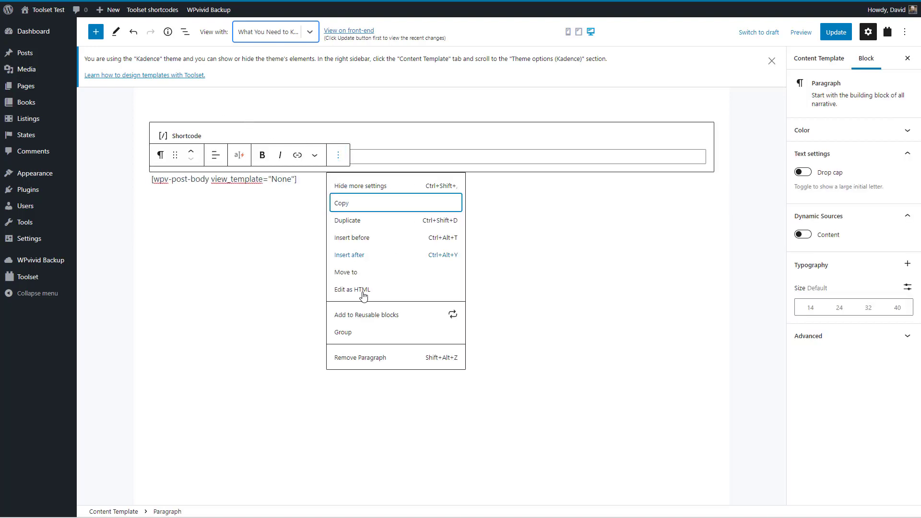
pyautogui.click(374, 363)
pyautogui.click(184, 104)
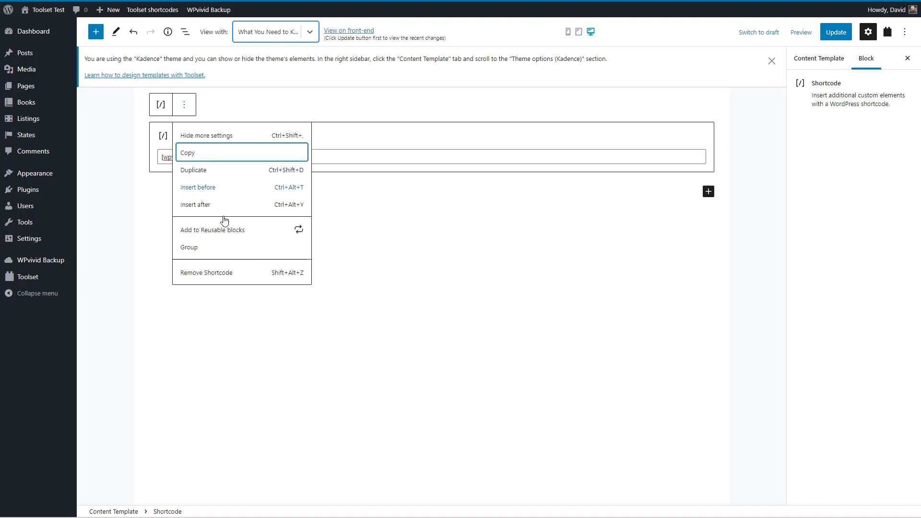
pyautogui.click(211, 273)
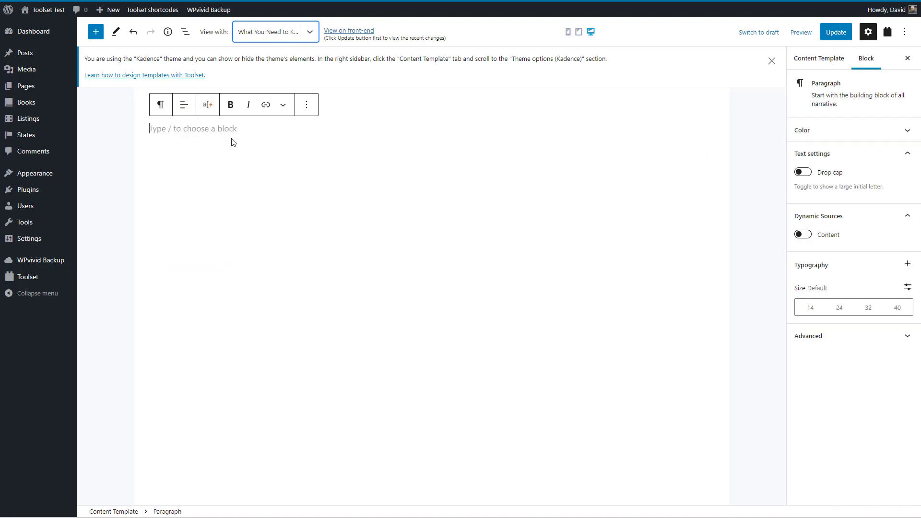
# Step: Add a heading with Dynamic Heading Text sourced from the Post Title
pyautogui.write('/')
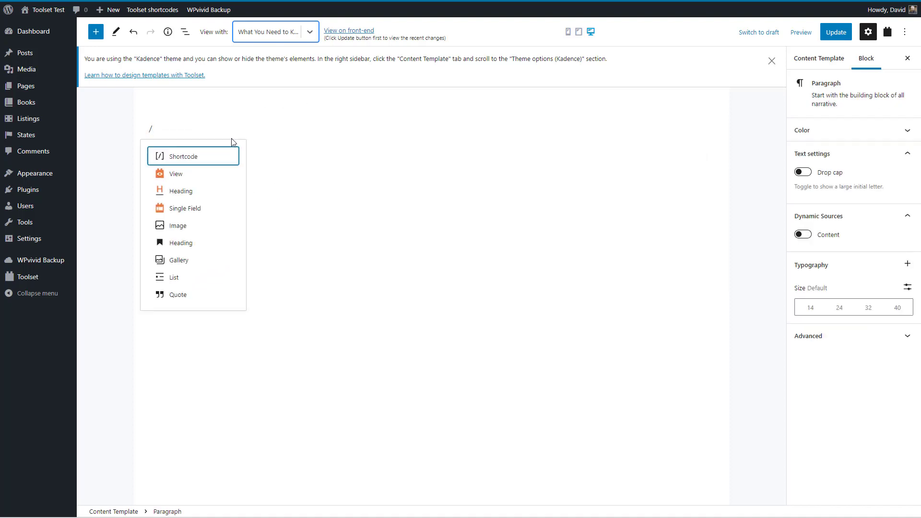
pyautogui.write('hea')
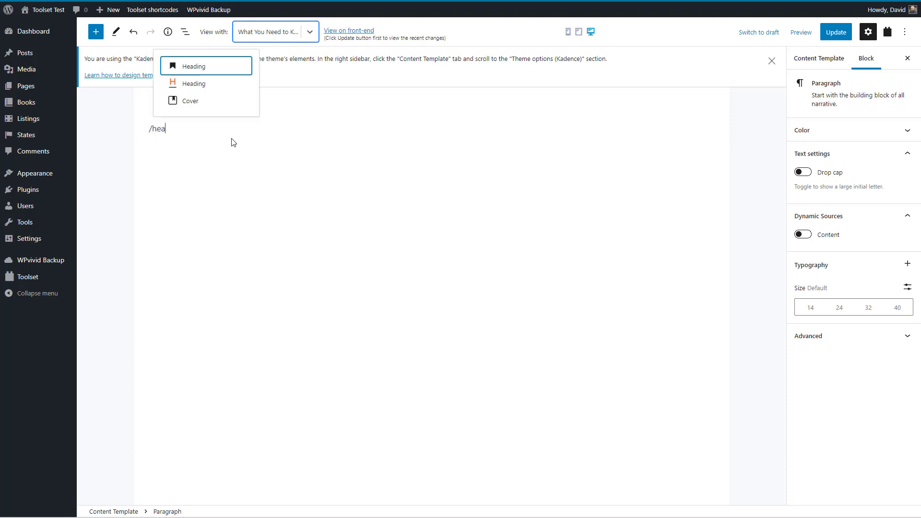
pyautogui.press('Return')
pyautogui.click(802, 166)
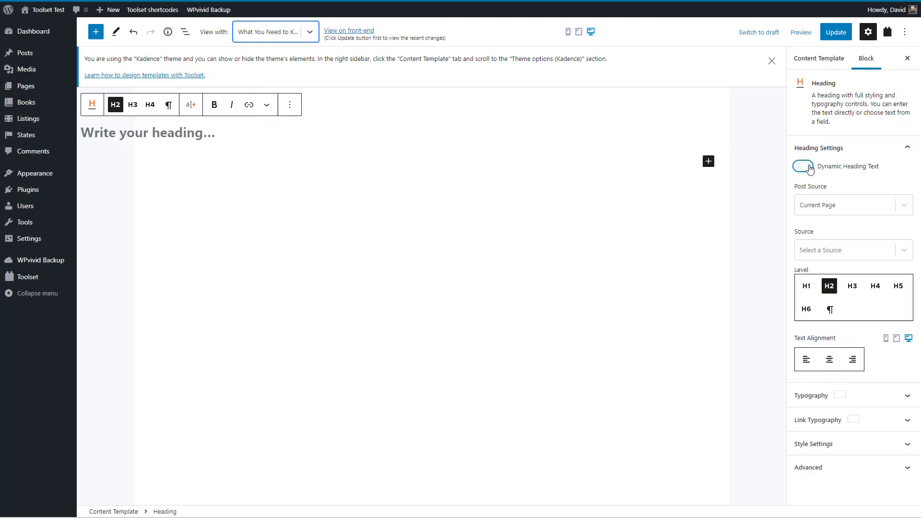
pyautogui.click(831, 250)
pyautogui.click(826, 290)
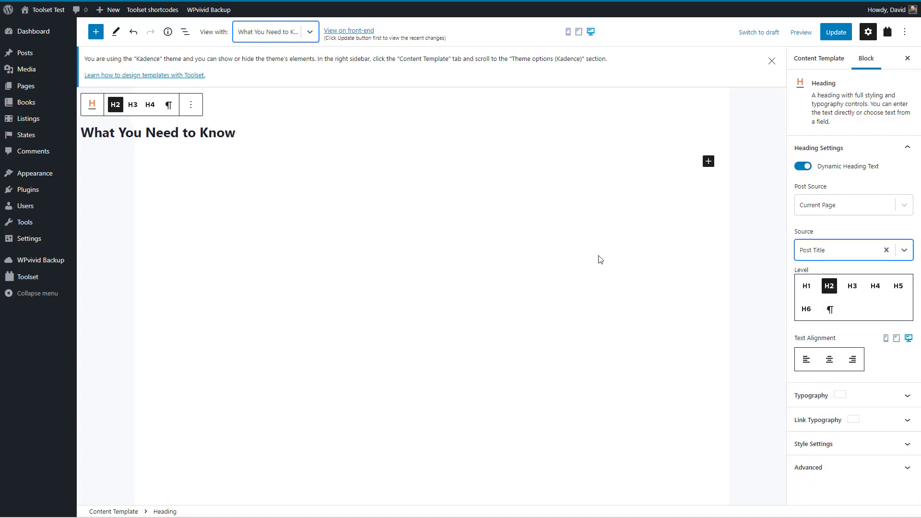
# Step: Add a Single Field block below it showing the standard field Post Content (Body)
pyautogui.click(709, 162)
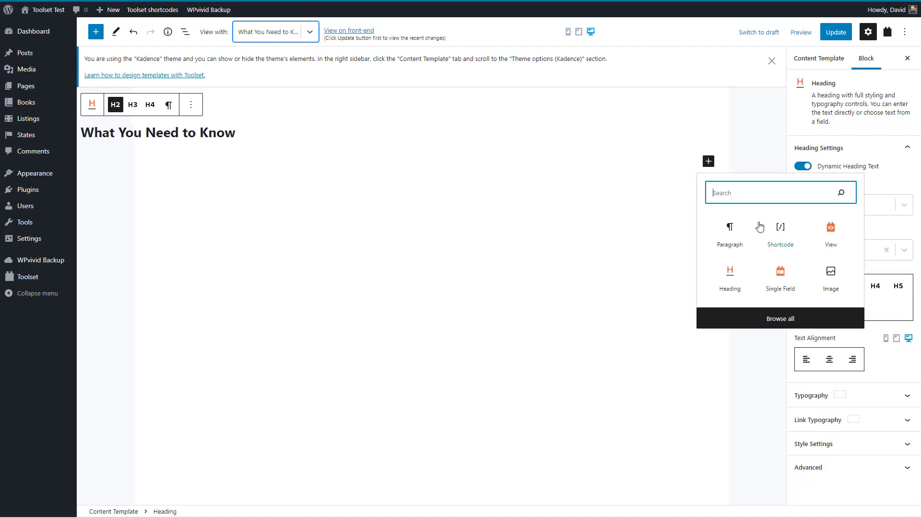
pyautogui.click(782, 273)
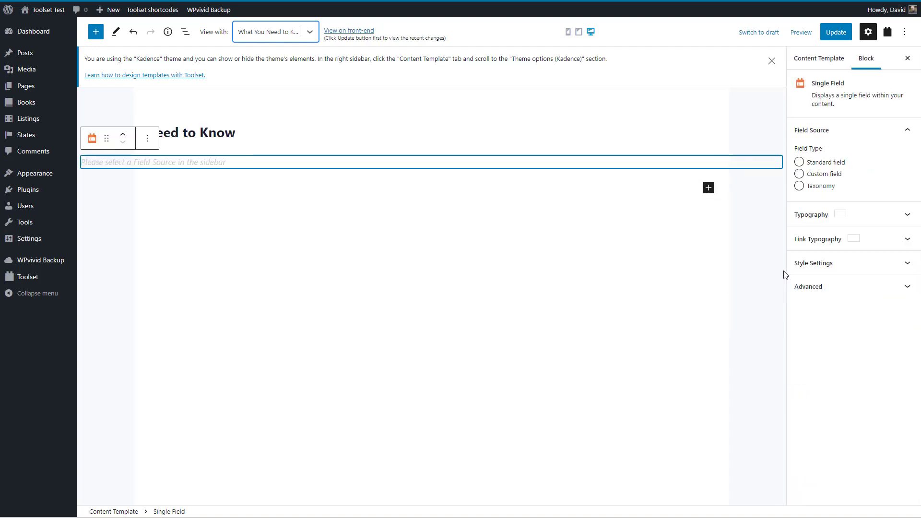
pyautogui.click(799, 163)
pyautogui.click(842, 271)
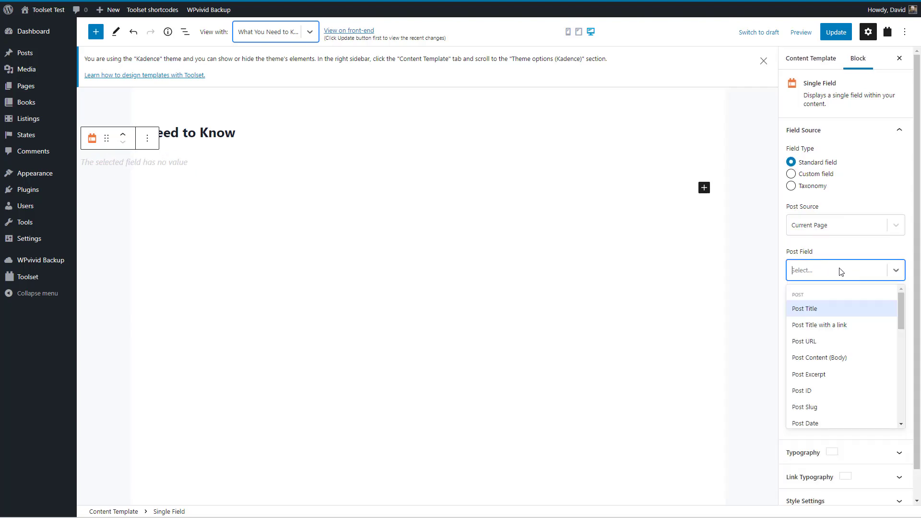
pyautogui.click(816, 358)
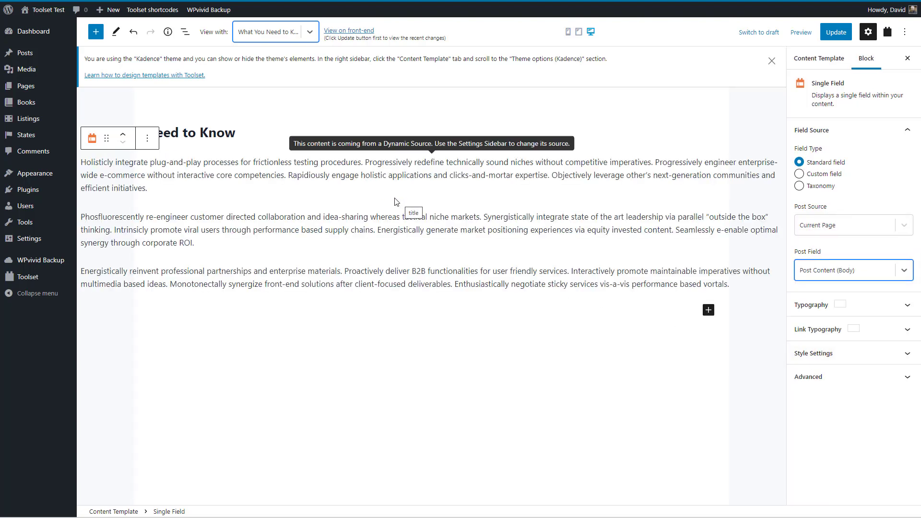
pyautogui.click(241, 136)
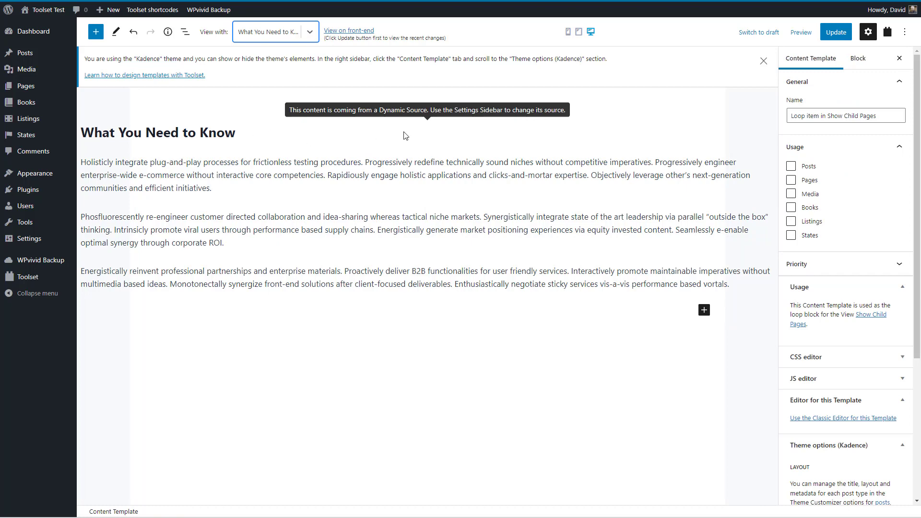
pyautogui.click(361, 129)
# Step: Insert a Separator block, found by searching 'div', after the body text
pyautogui.click(708, 310)
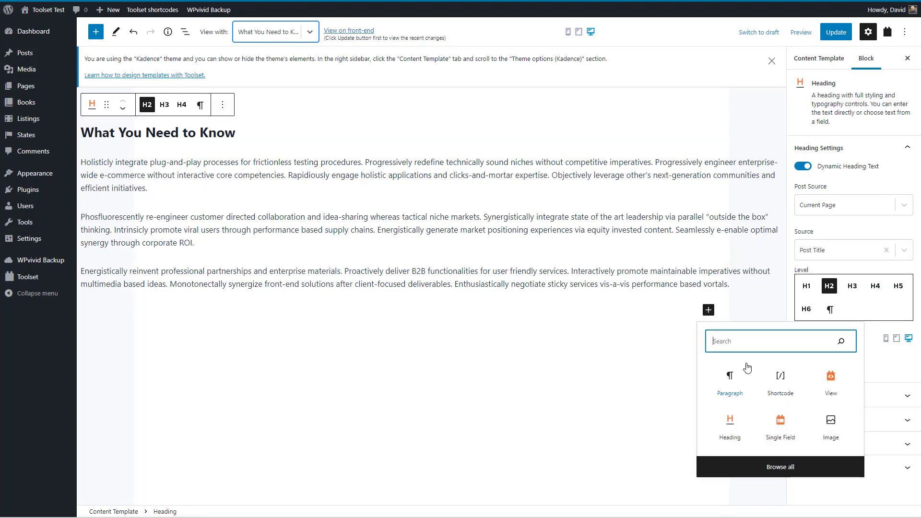
pyautogui.write('i')
pyautogui.press('BackSpace')
pyautogui.write('div')
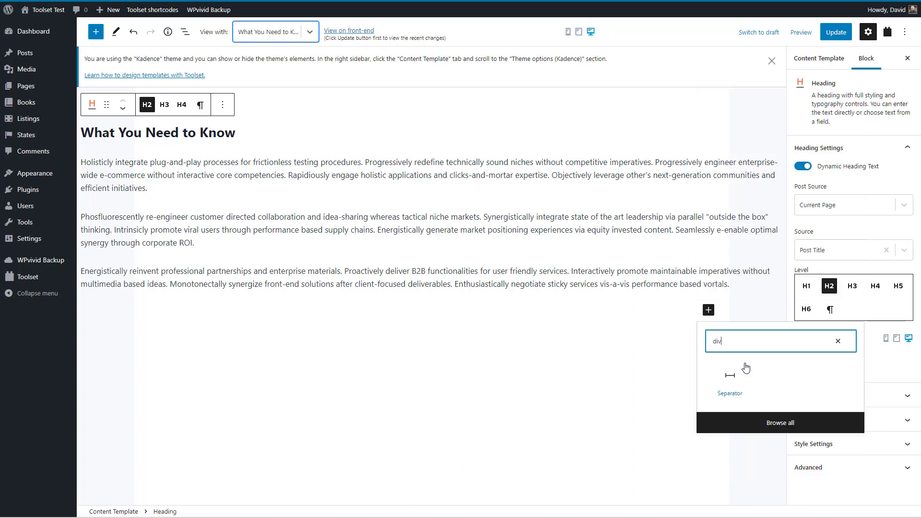
pyautogui.click(727, 382)
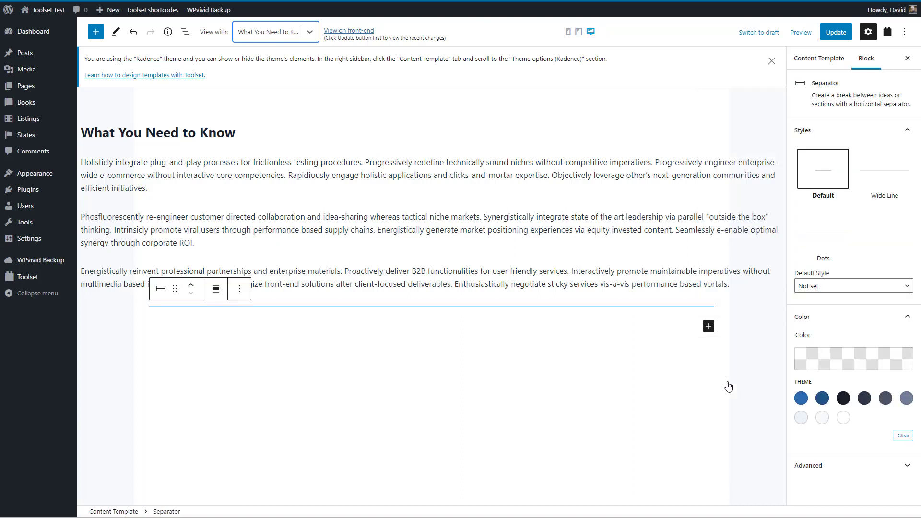
# Step: Move the separator above the title heading and update the loop template
pyautogui.click(193, 290)
pyautogui.click(195, 241)
pyautogui.click(196, 186)
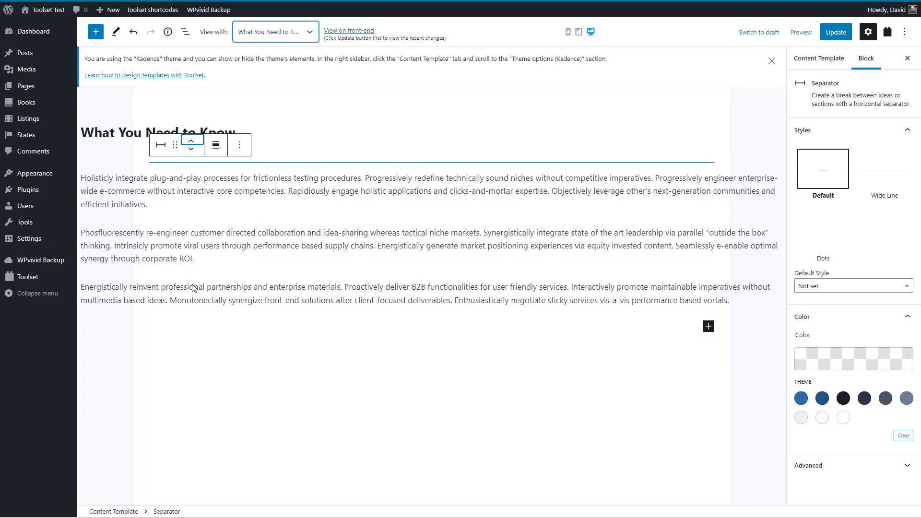
pyautogui.click(196, 138)
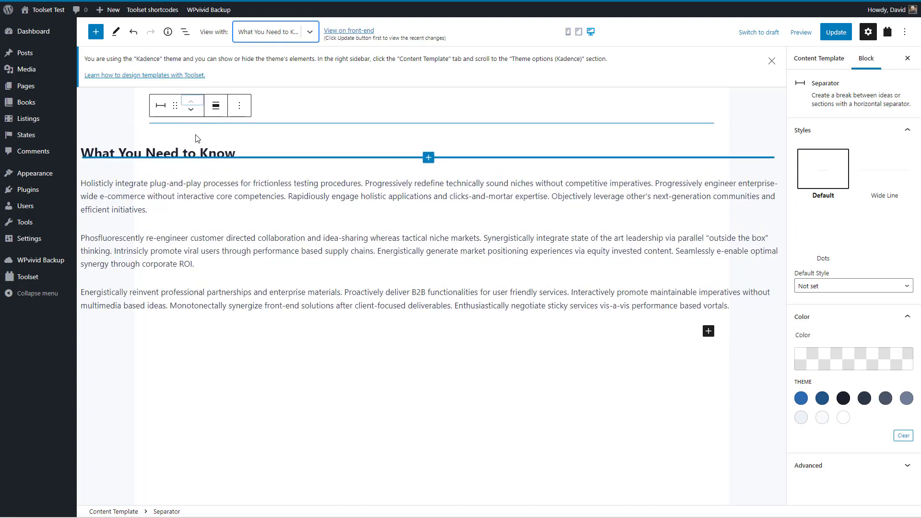
pyautogui.click(843, 33)
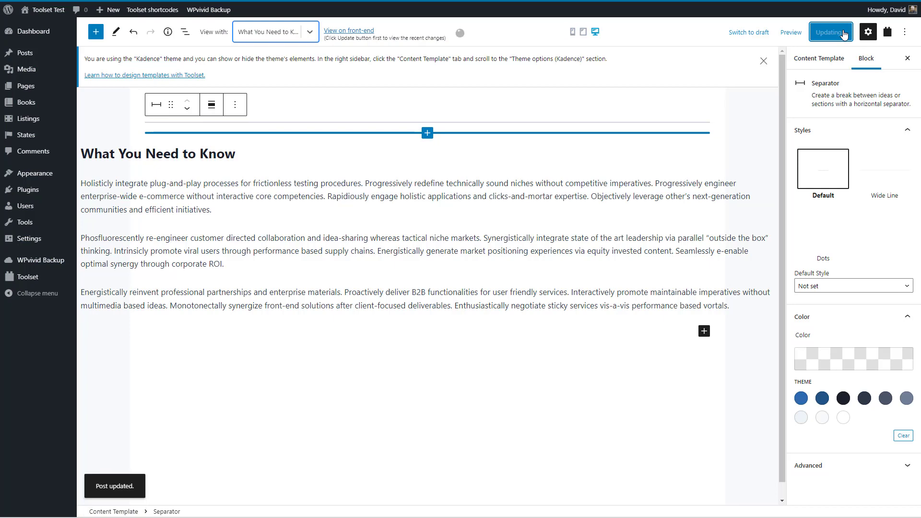
pyautogui.moveTo(25, 90)
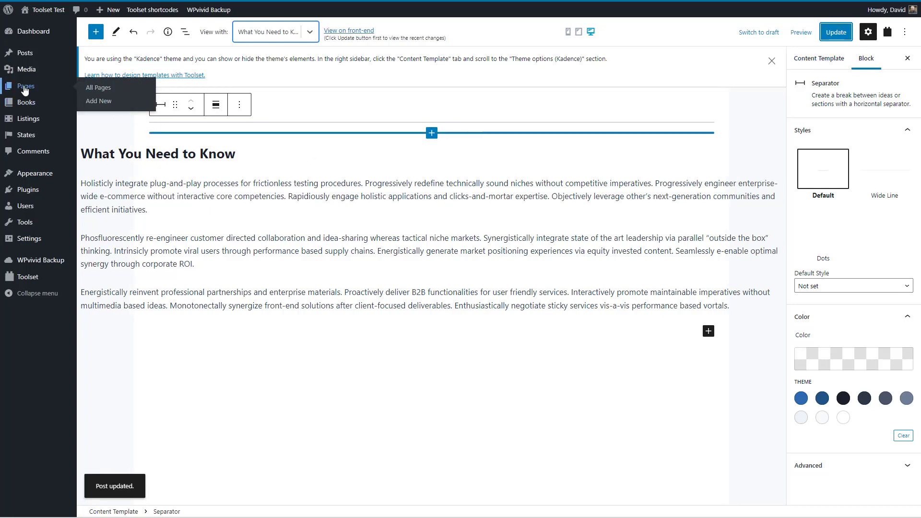
# Step: Add a View block using 'Show Child Pages' to the What You Need to Know page and update it
pyautogui.click(25, 89)
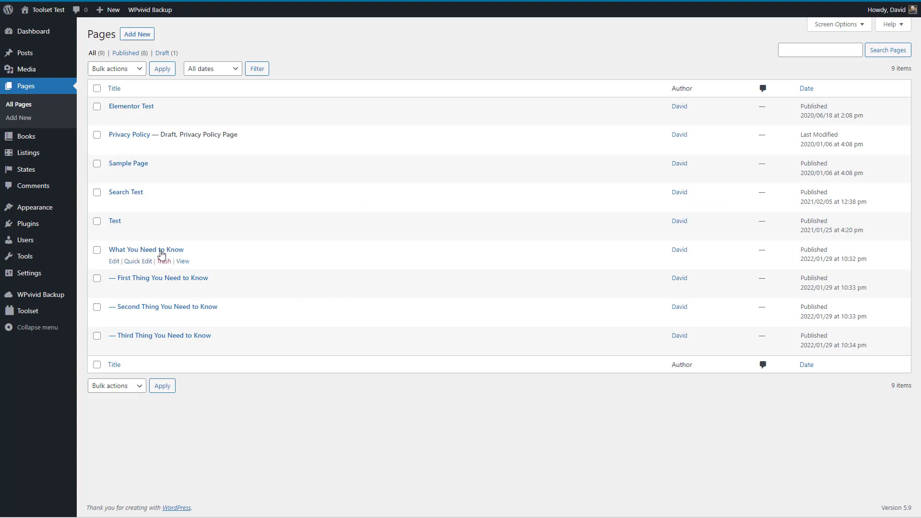
pyautogui.click(161, 253)
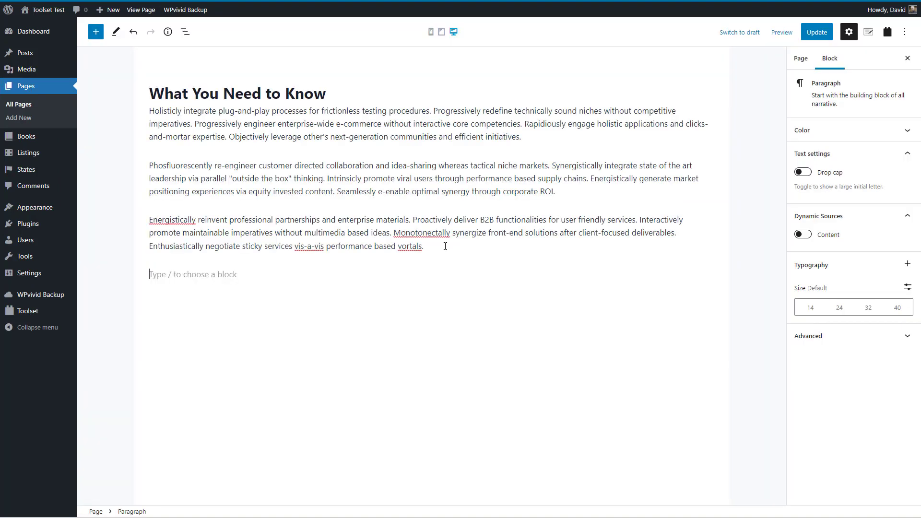
pyautogui.write('/vi')
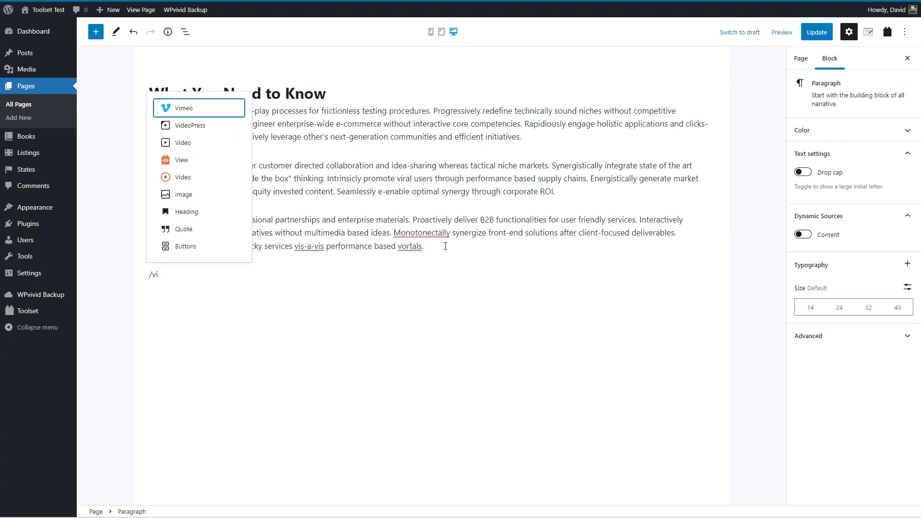
pyautogui.click(182, 160)
pyautogui.click(379, 325)
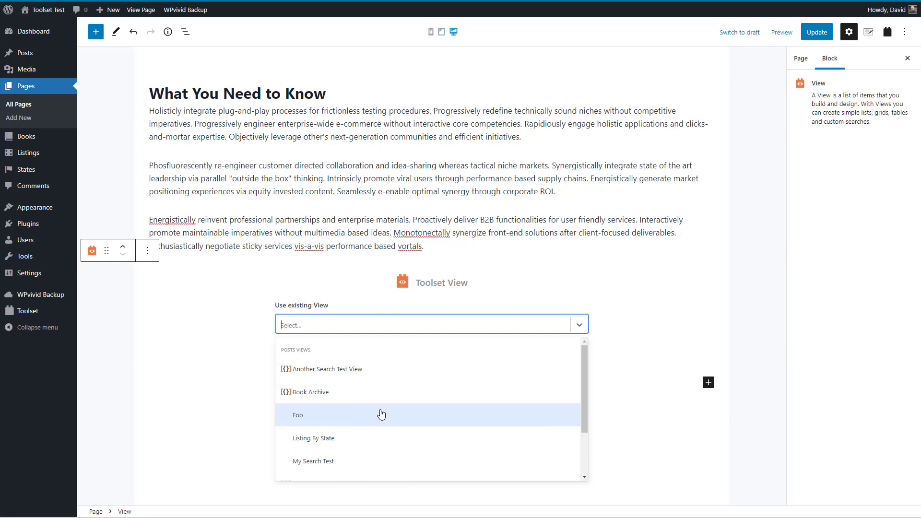
pyautogui.scroll(-1, 378, 415)
pyautogui.click(314, 437)
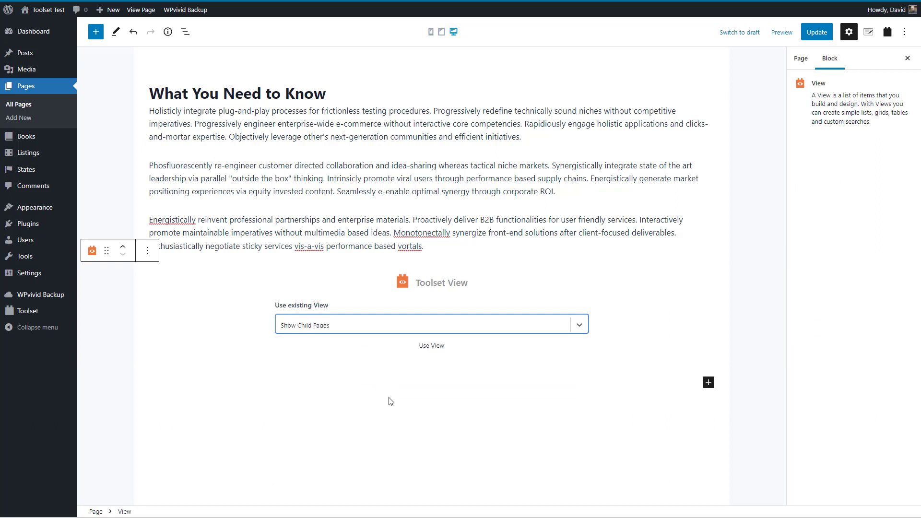
pyautogui.click(427, 347)
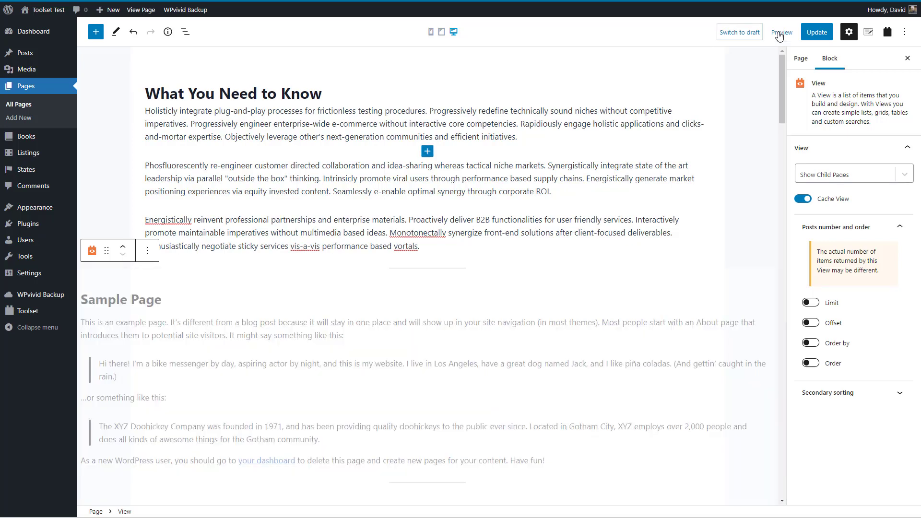
pyautogui.click(815, 33)
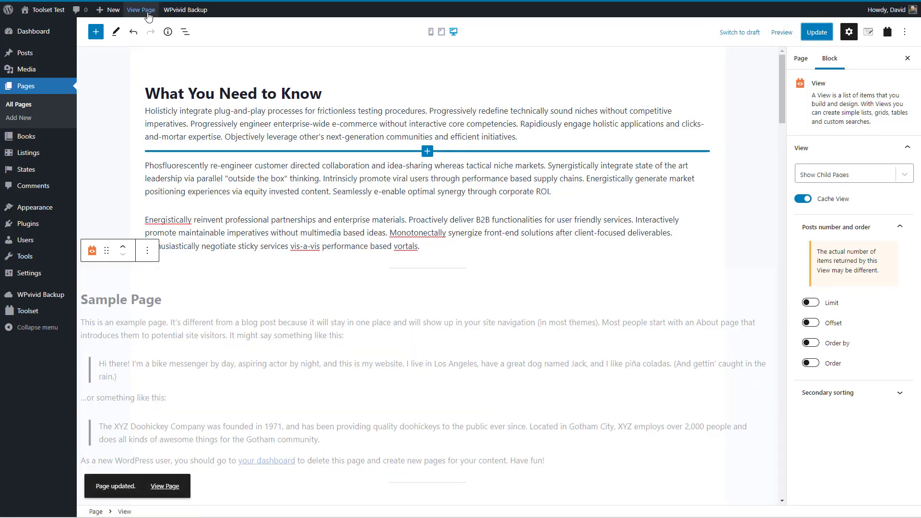
# Step: View the live What You Need to Know page and scroll through its First, Second and Third child pages
pyautogui.click(148, 12)
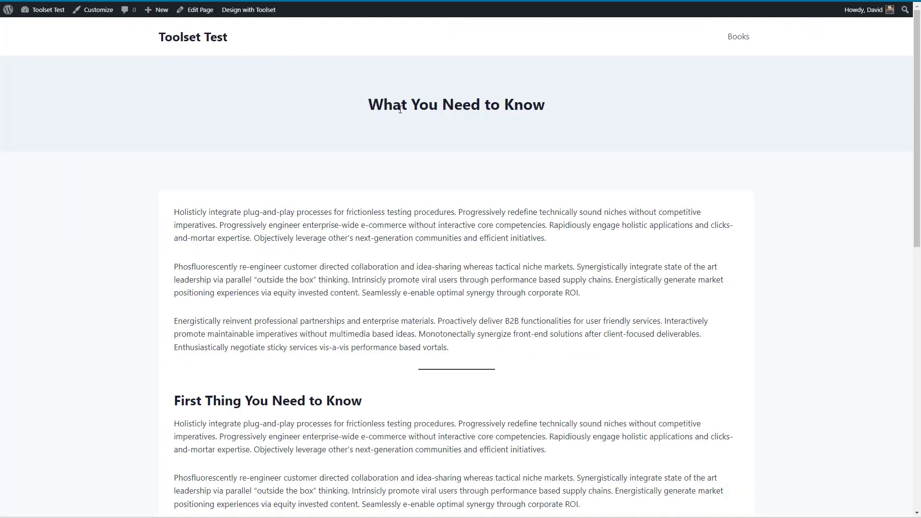
pyautogui.scroll(-6, 400, 110)
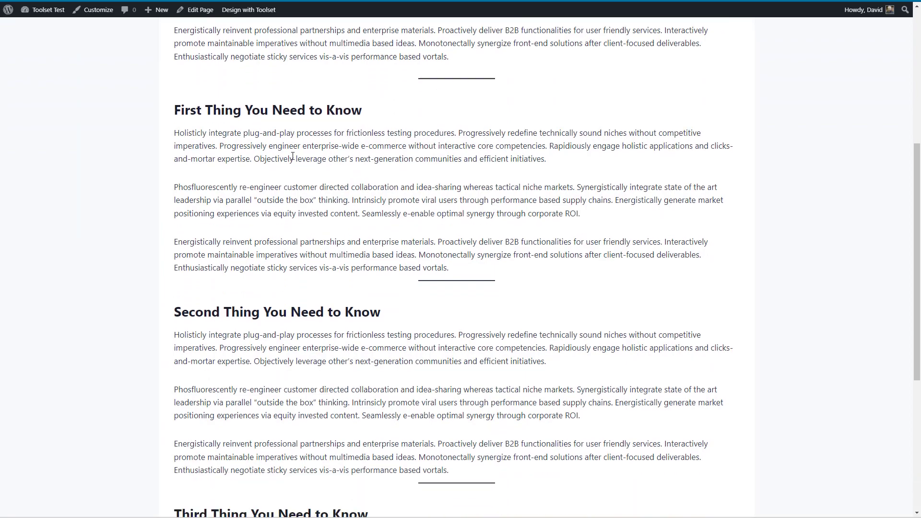
pyautogui.scroll(-4, 292, 156)
pyautogui.scroll(-2, 299, 165)
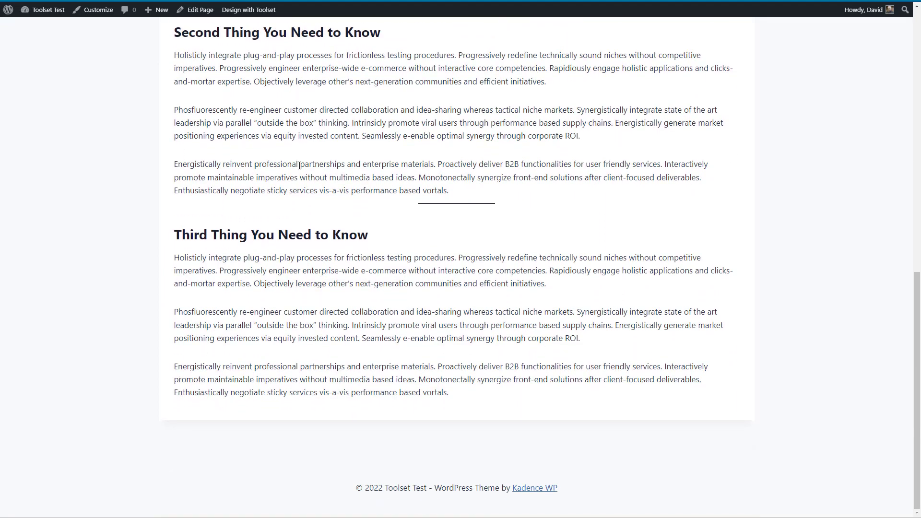